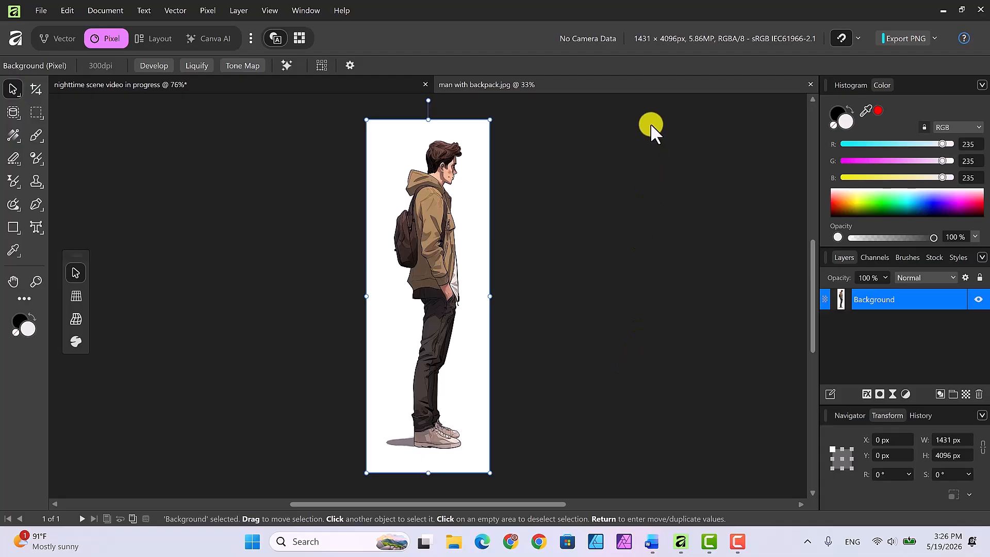
Select the whole standing figure in the man with backpack image using the Object Selection tool.
click(283, 85)
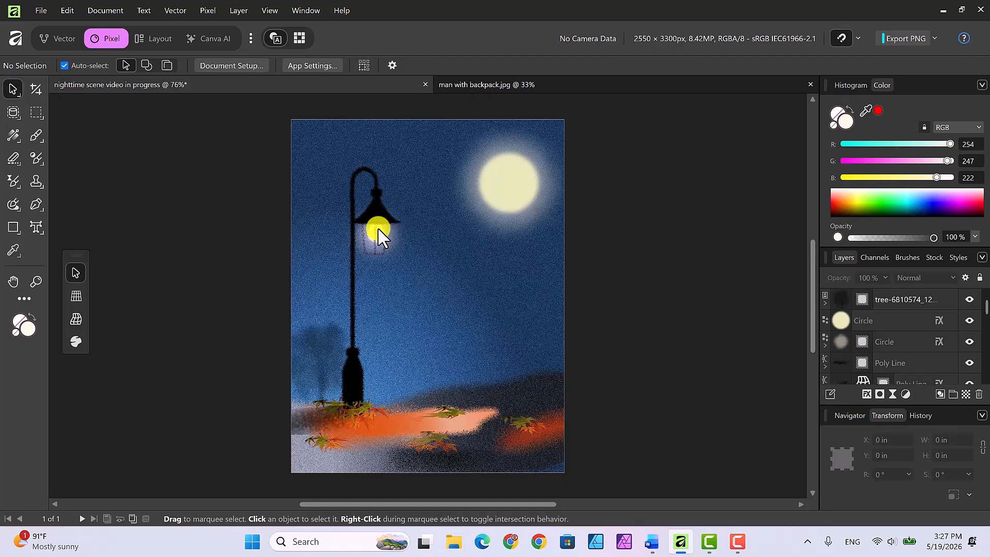
click(581, 82)
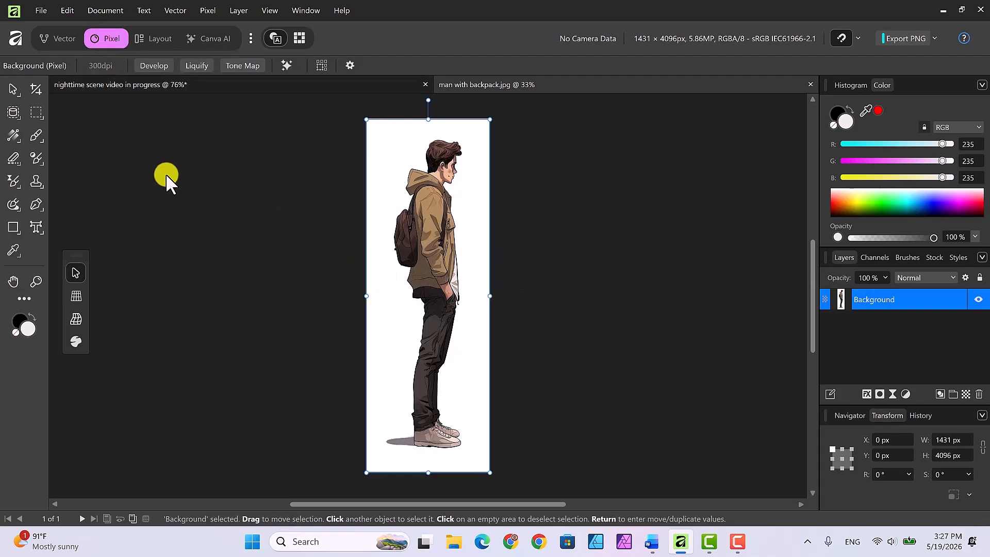
click(12, 110)
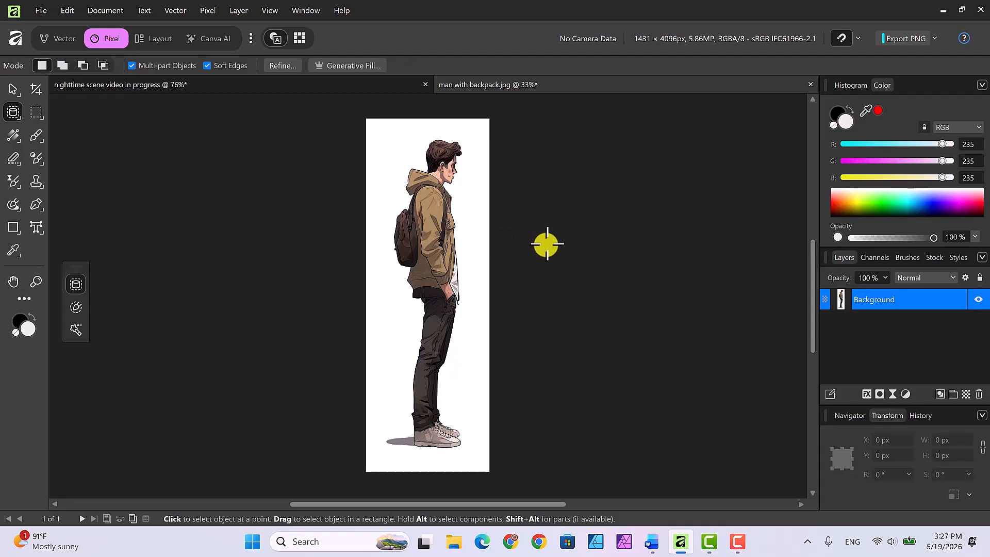
click(436, 254)
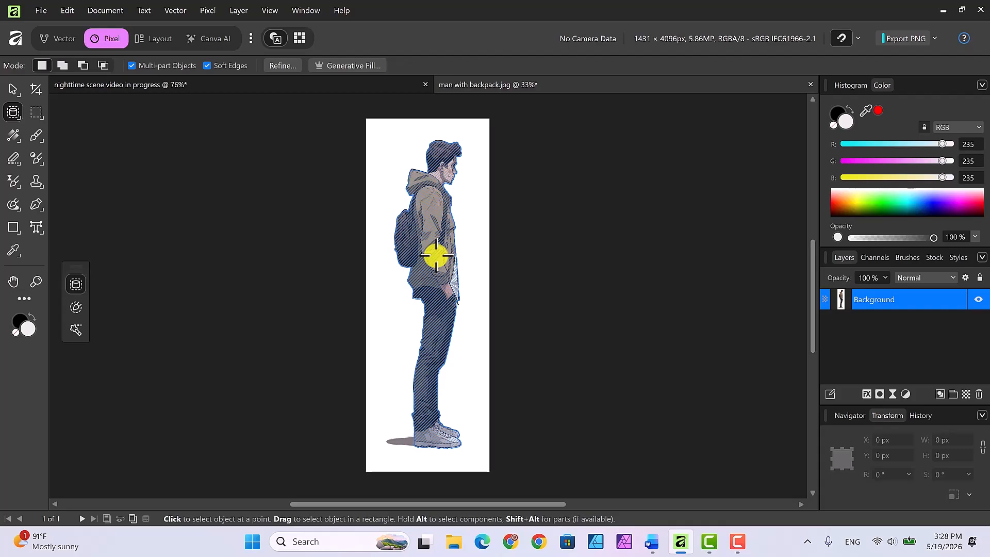
click(436, 255)
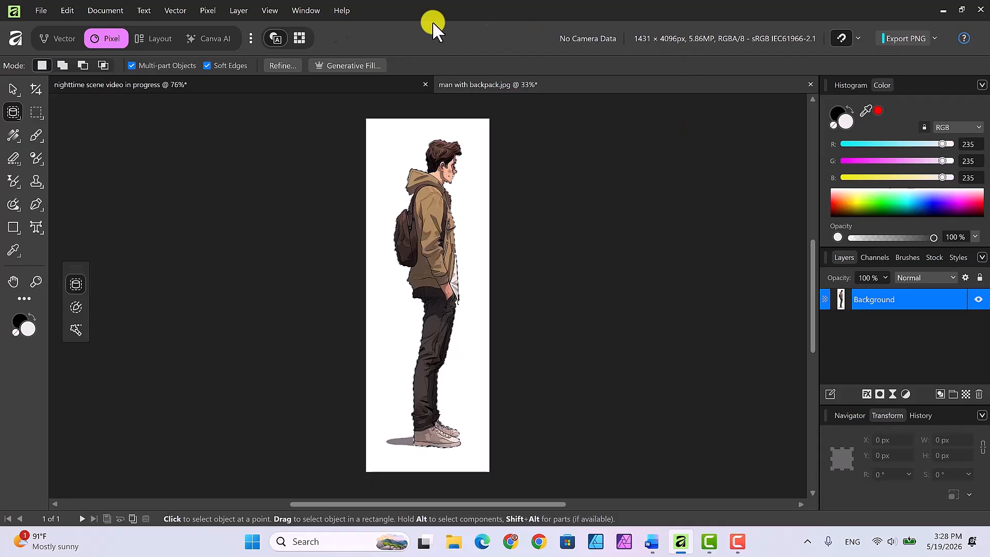
Refine the selection of the man and apply it as a mask on the Background layer.
click(279, 65)
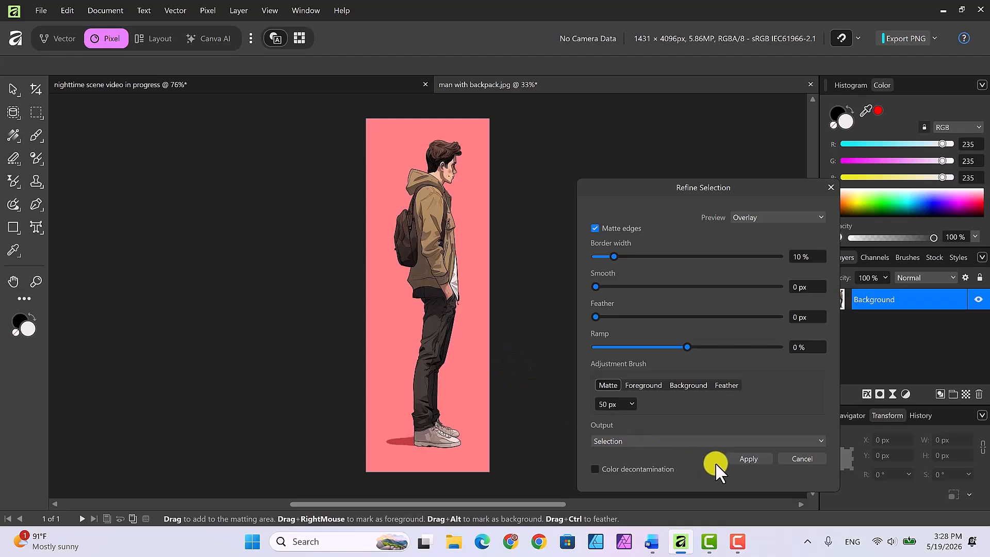
click(815, 441)
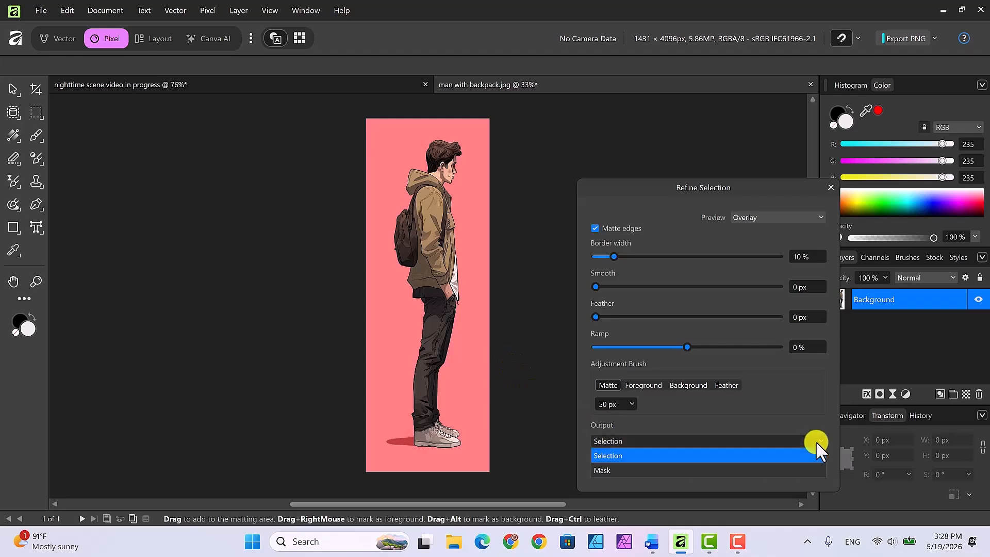
click(742, 468)
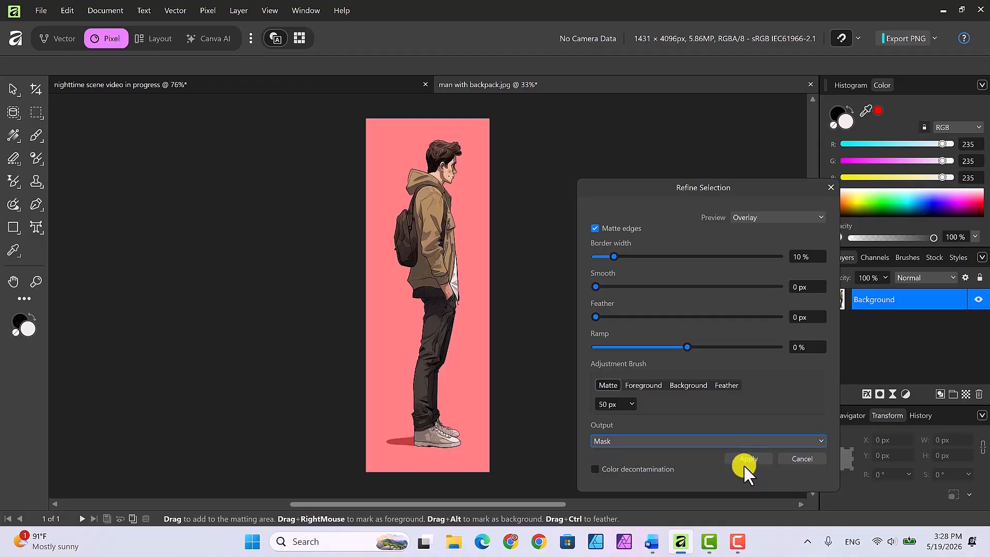
click(746, 458)
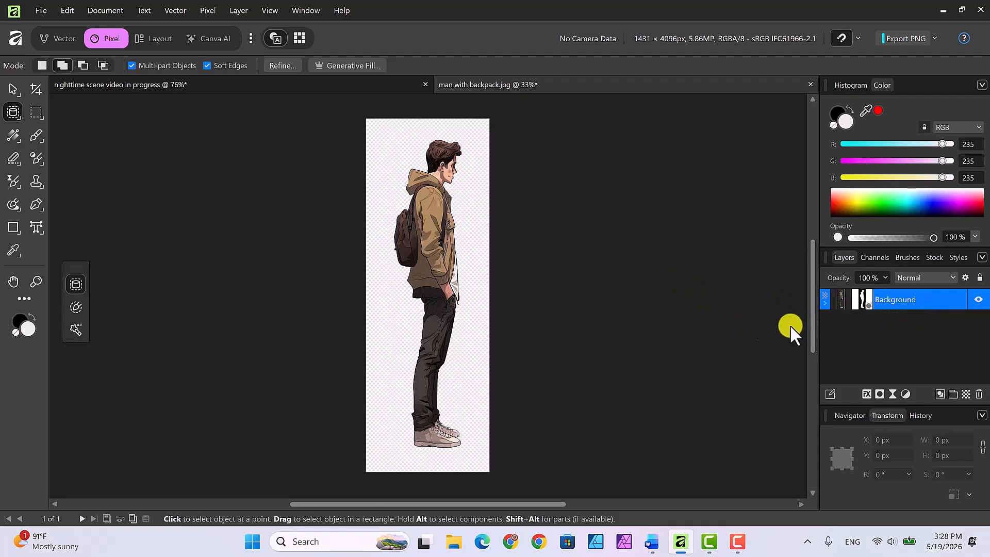
click(826, 303)
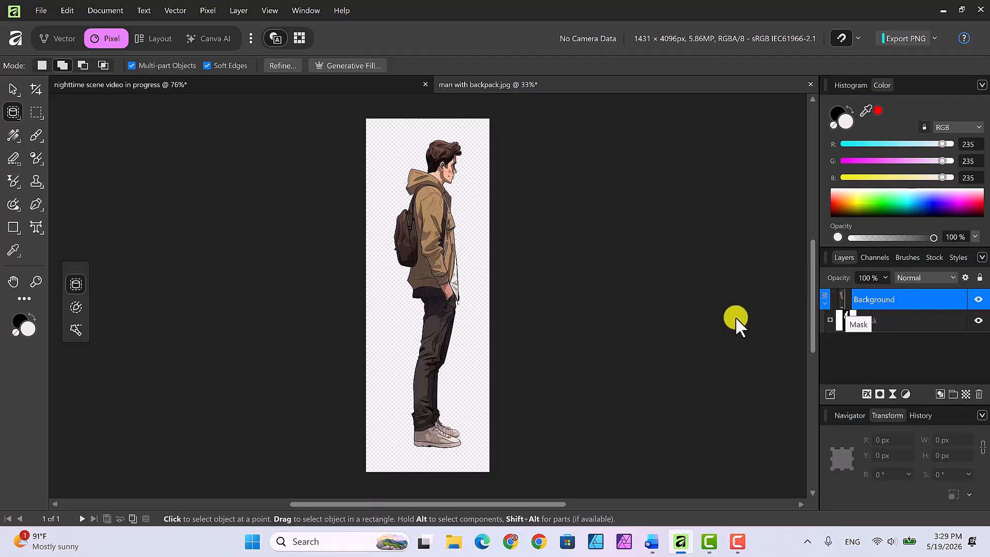
Add a black Color Overlay layer effect at 100% opacity to the man's Background layer.
click(866, 394)
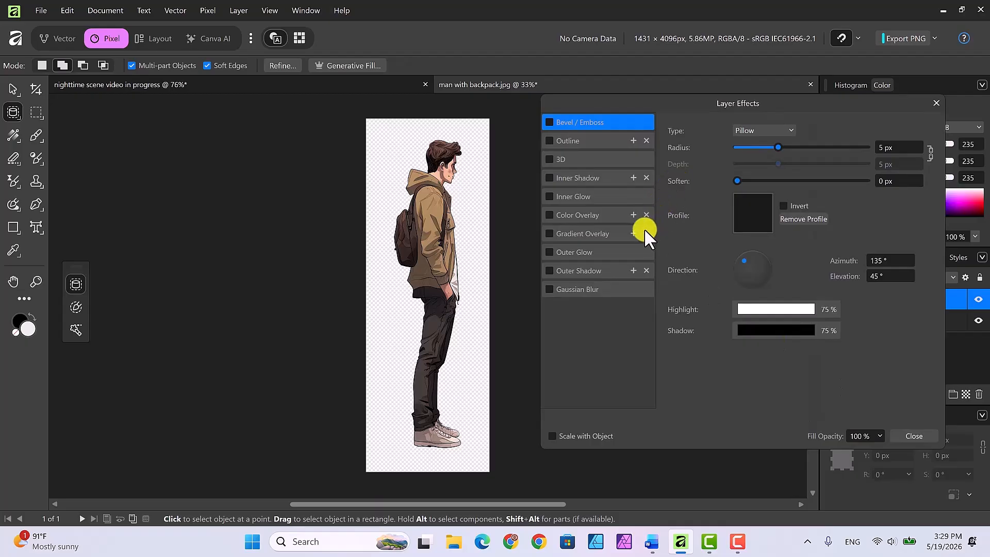
click(549, 214)
click(586, 215)
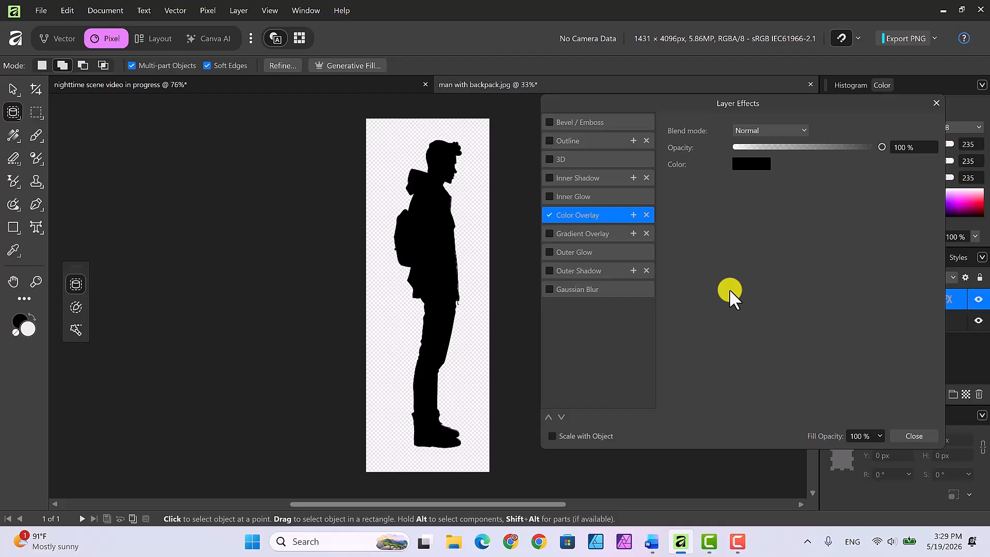
click(912, 434)
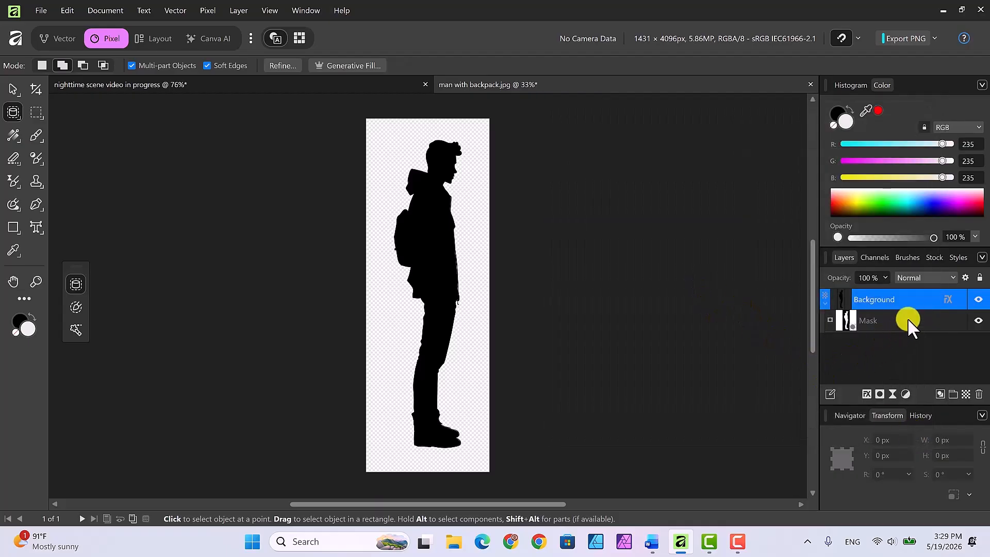
Paint black on the layer's mask with a brush about 80 px wide to hide the man's backpack.
click(13, 90)
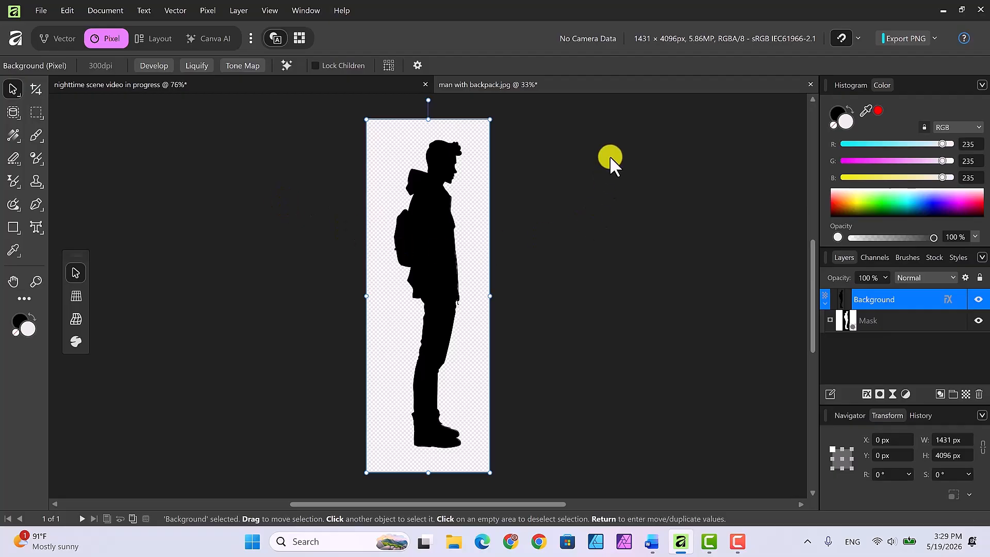
click(837, 114)
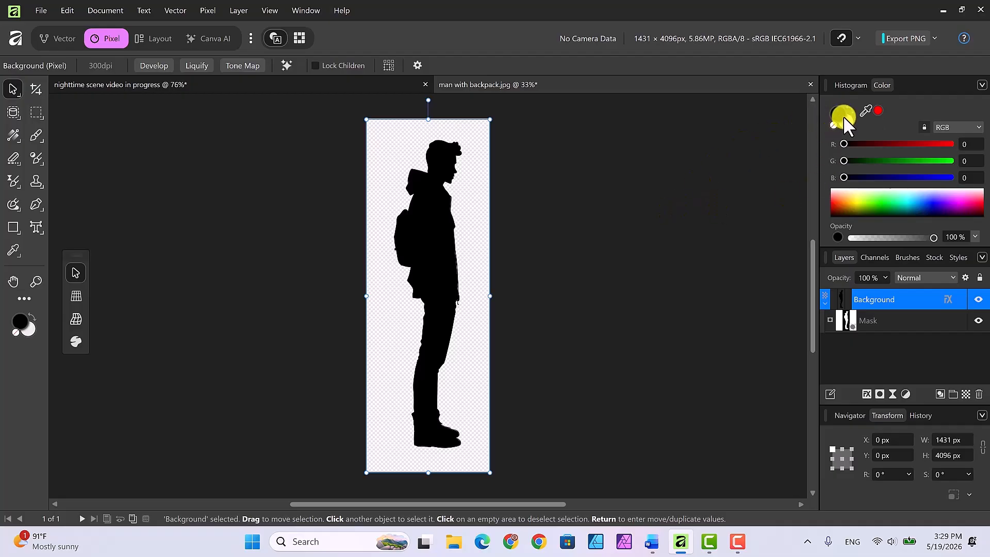
click(36, 135)
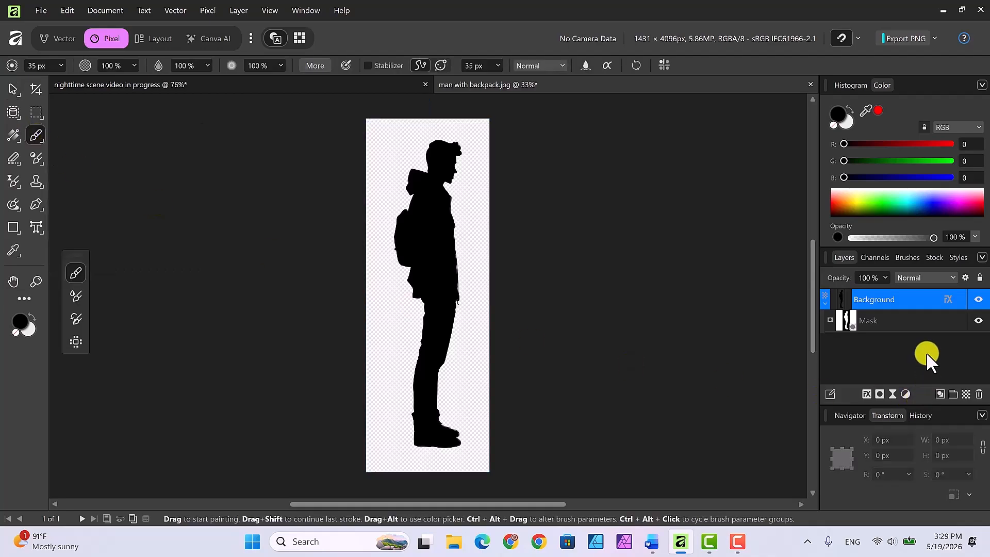
click(922, 320)
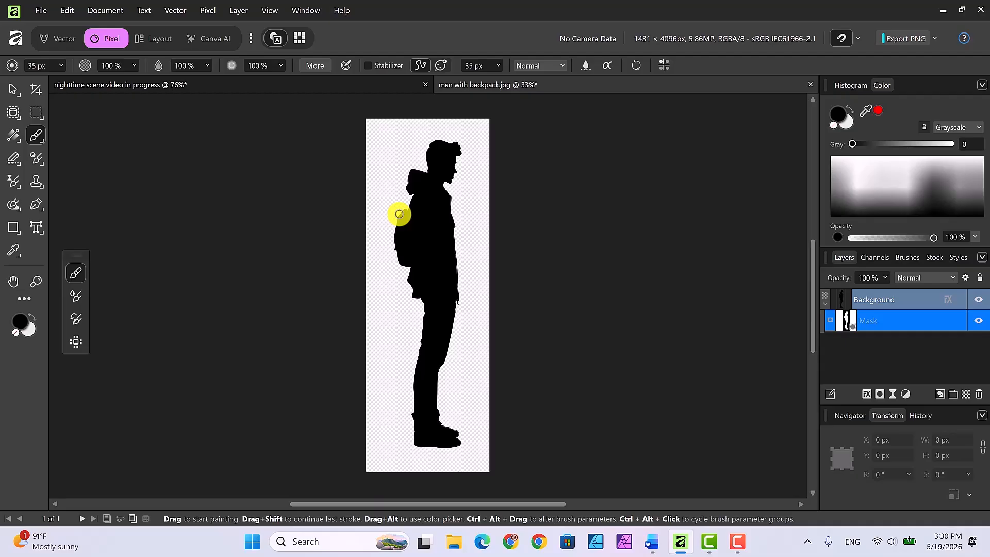
ctrl+alt+drag(400, 214, 392, 194)
mouse_move(402, 211)
mouse_down()
mouse_move(393, 228)
mouse_move(402, 267)
mouse_move(404, 209)
mouse_up()
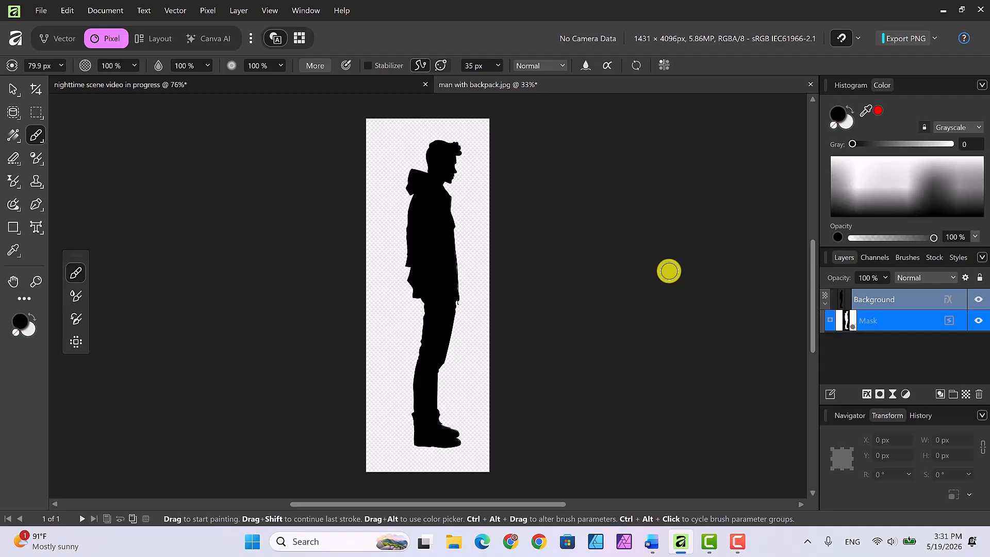
Copy the masked Background layer with the silhouette and paste it above the sky layer in the nighttime scene document.
click(12, 88)
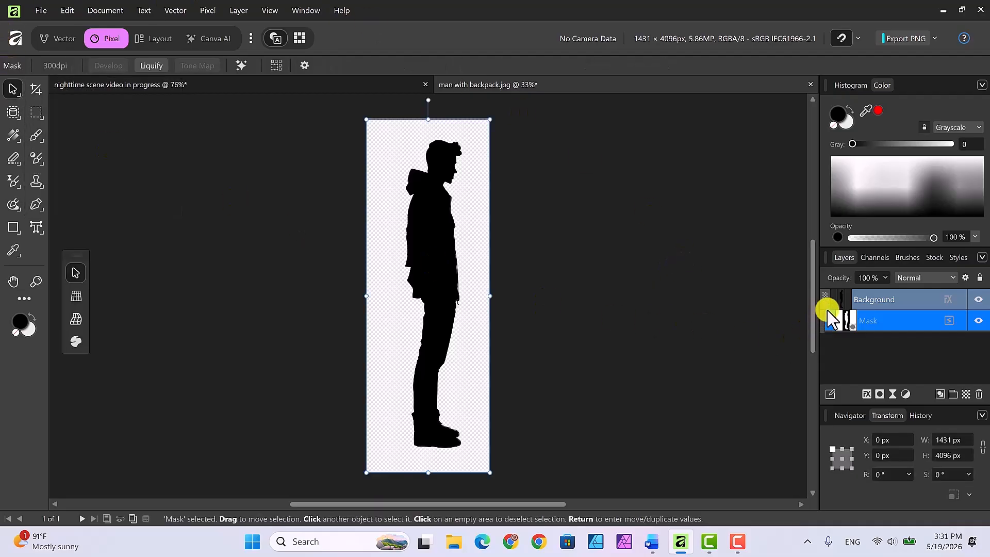
drag(831, 319, 829, 309)
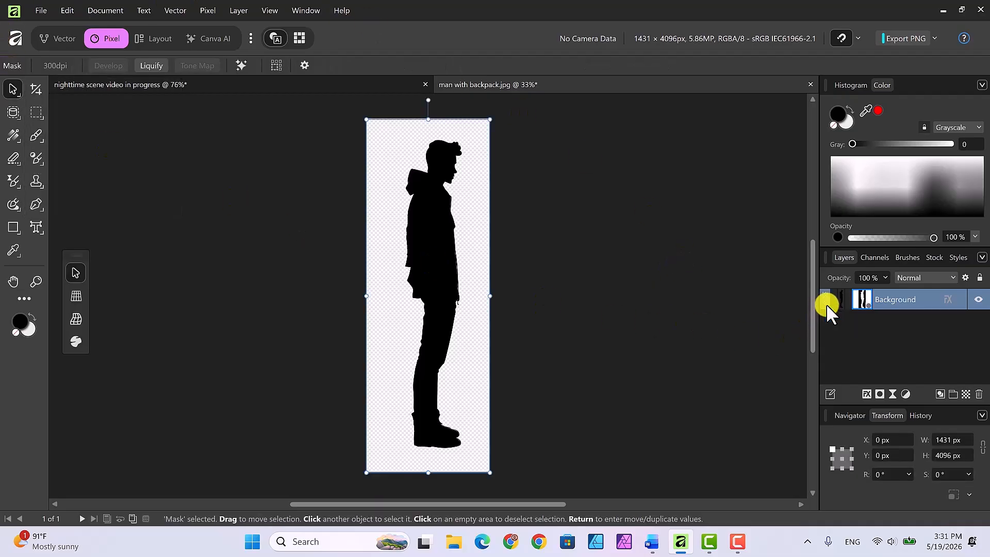
right_click(881, 297)
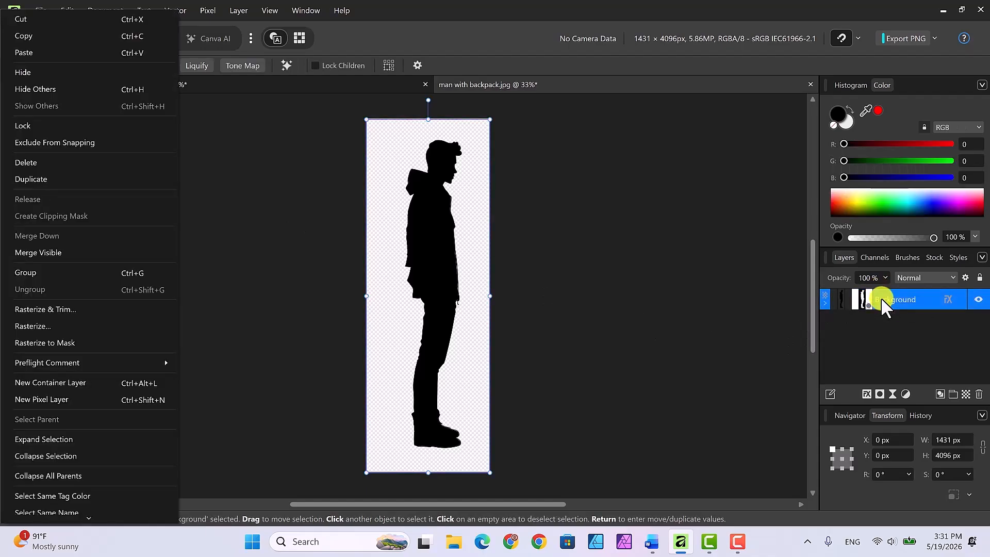
click(55, 33)
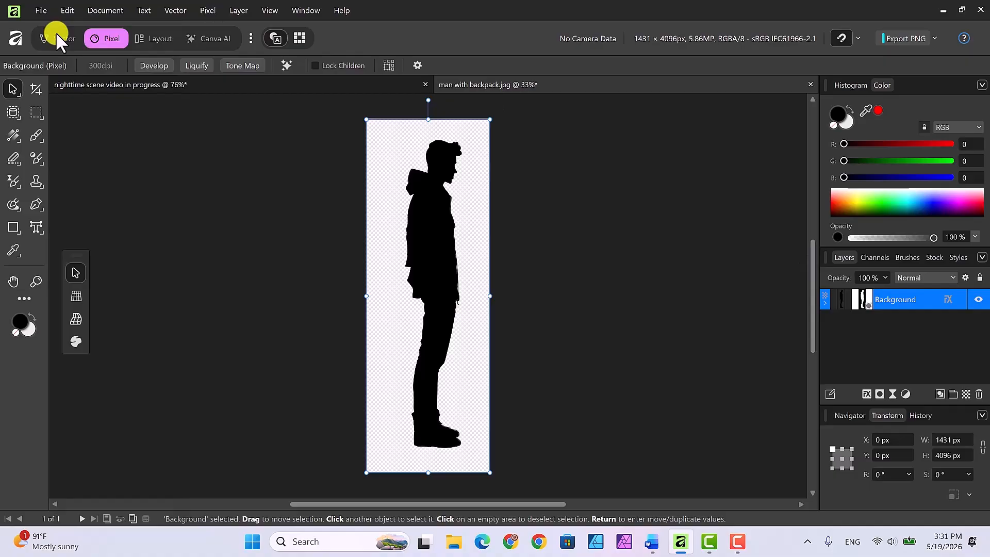
click(264, 84)
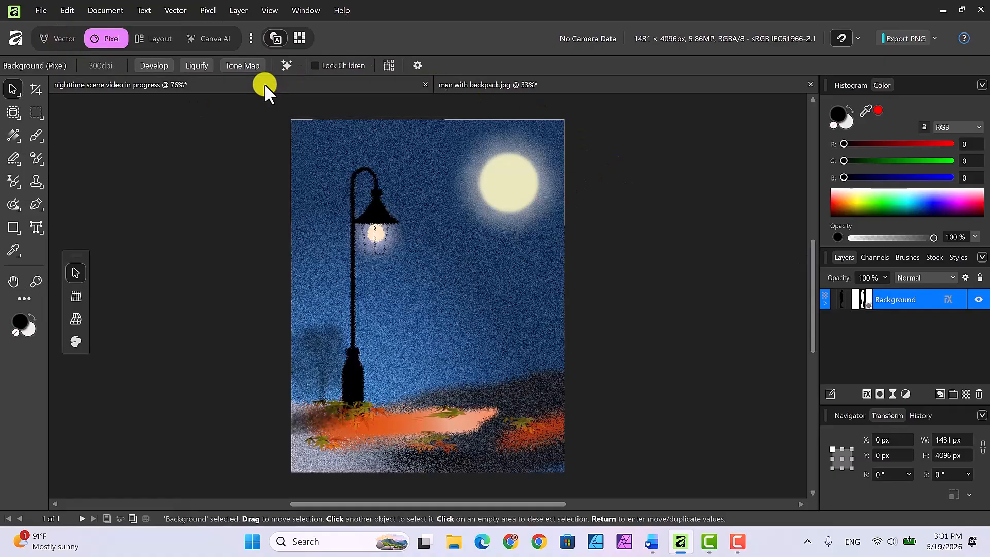
click(418, 233)
right_click(418, 233)
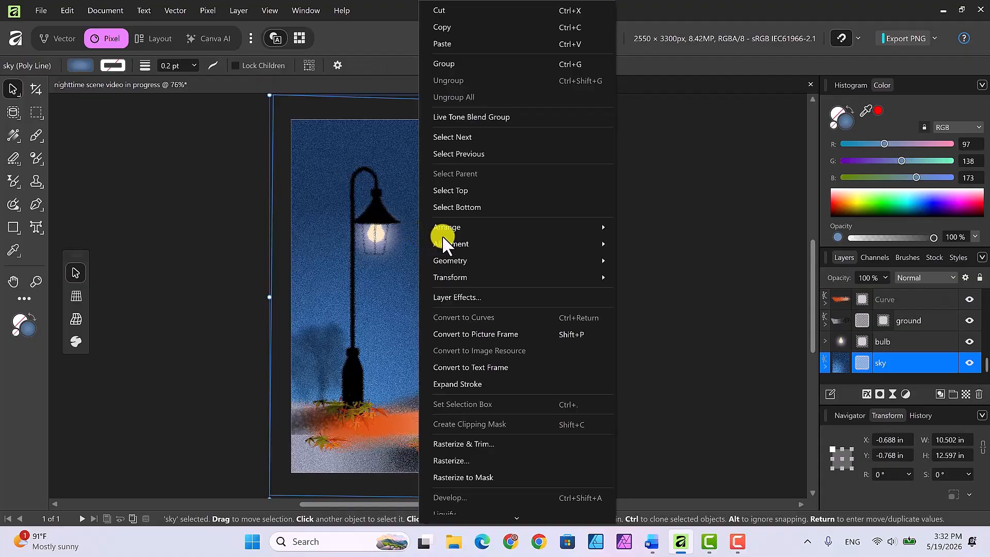
click(439, 45)
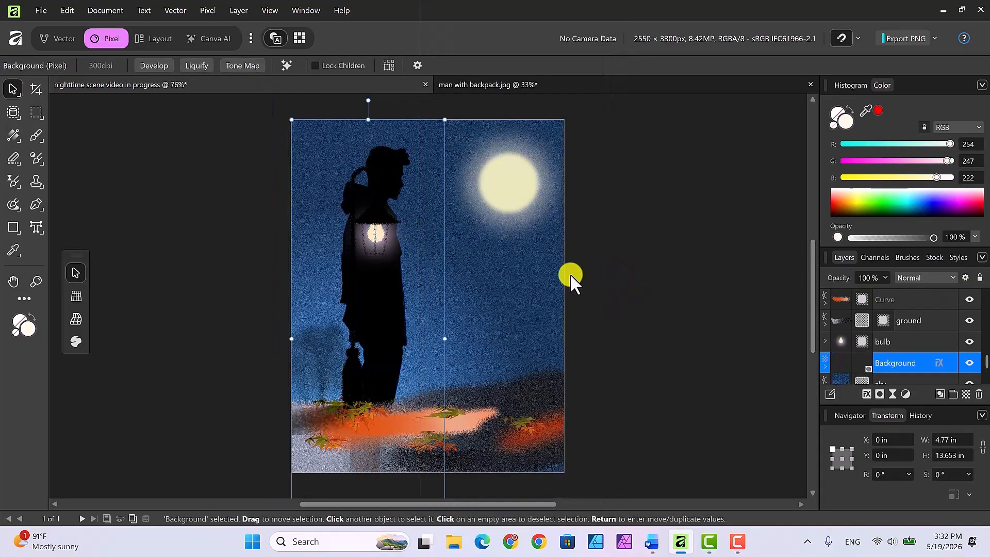
Scale the silhouette layer down to about 1.16 × 3.31 in and place it at the base of the lamp post.
drag(445, 119, 366, 311)
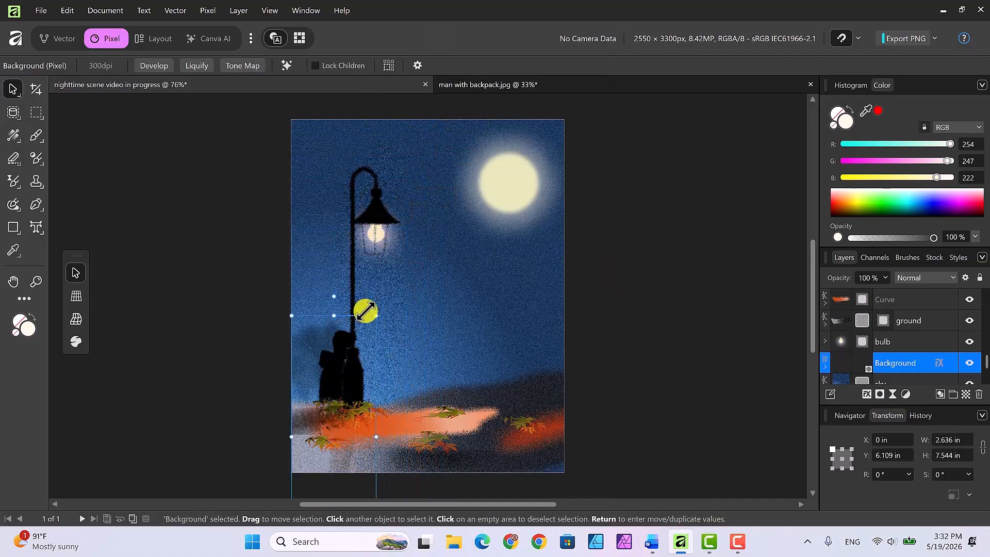
drag(328, 373, 419, 223)
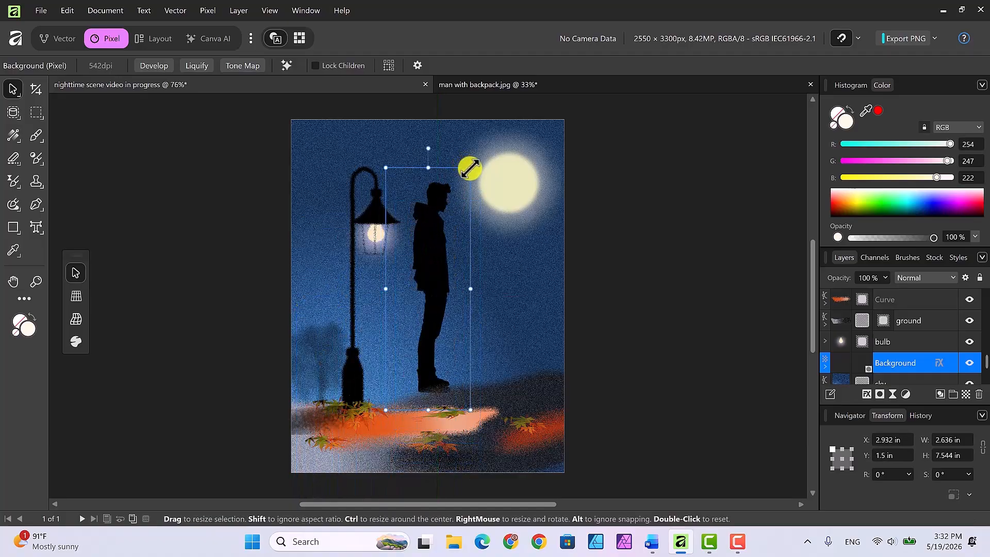
drag(470, 168, 427, 283)
drag(409, 326, 374, 334)
drag(395, 282, 389, 303)
drag(372, 346, 370, 344)
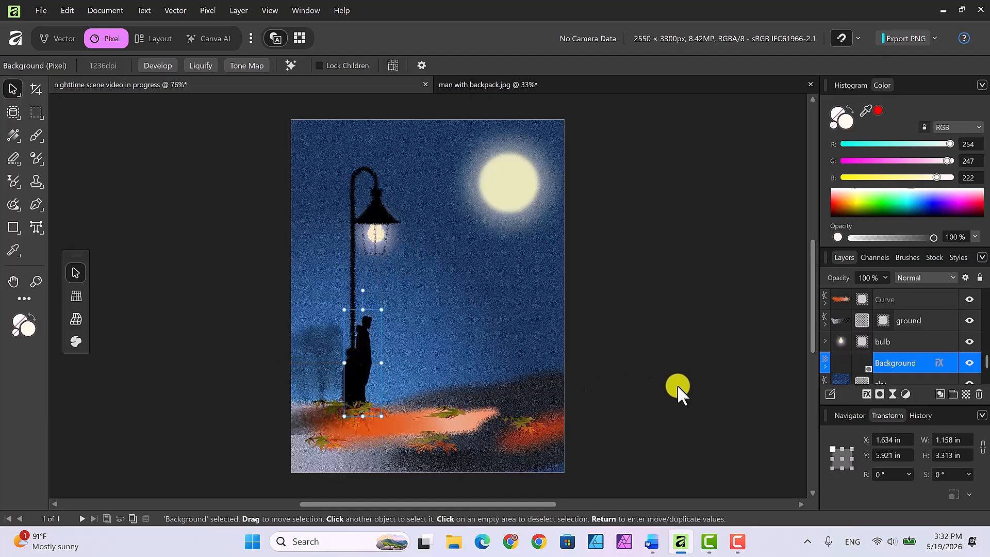
Nudge the silhouette horizontally to about X 1.81 in so it stands just right of the lamp post's base, and deselect it.
key(shift+Right)
key(shift+Right)
key(shift+Right)
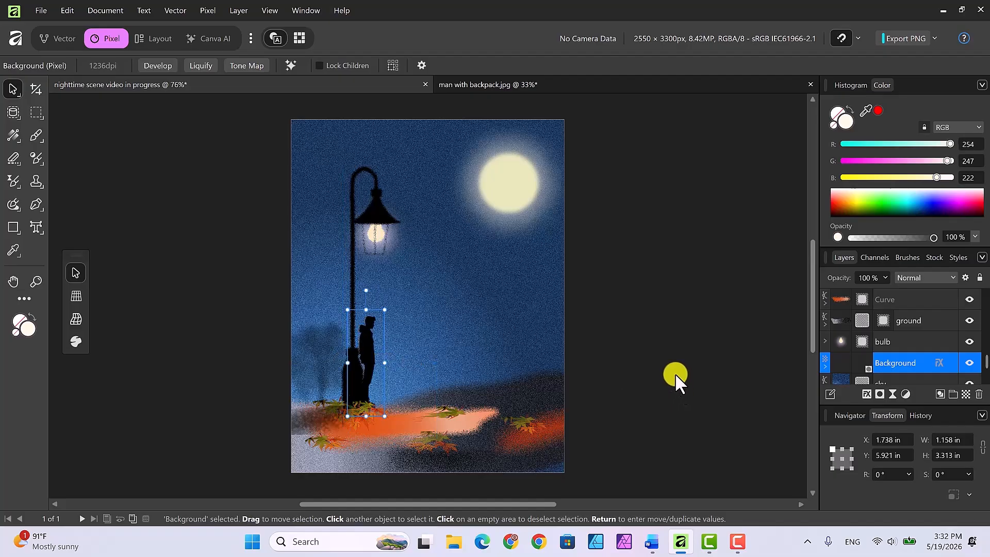
key(shift+Right)
key(shift+Right)
key(shift+Right)
key(shift+Right)
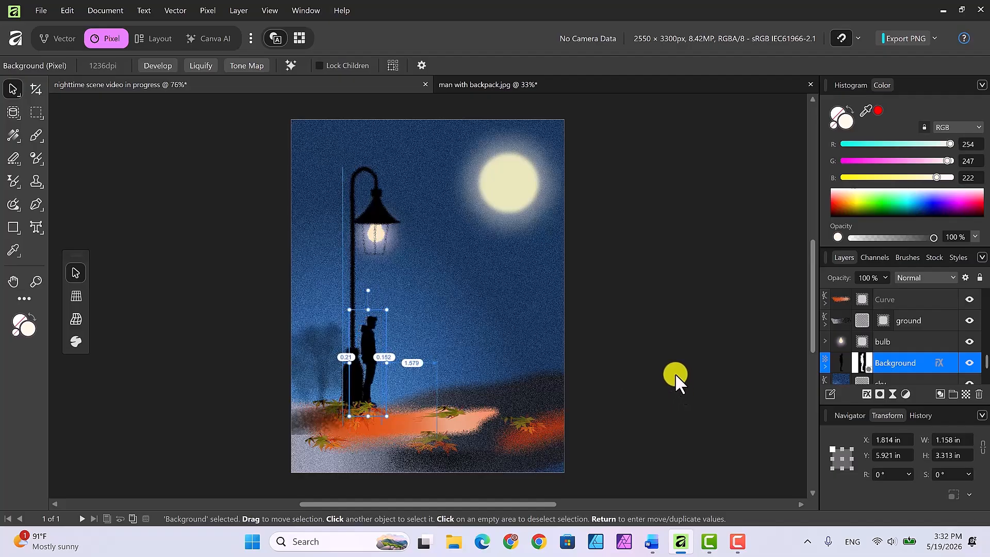
key(Right)
key(Right)
key(Right)
key(Right)
key(Left)
key(Left)
key(Left)
key(Left)
key(Left)
key(Left)
key(Left)
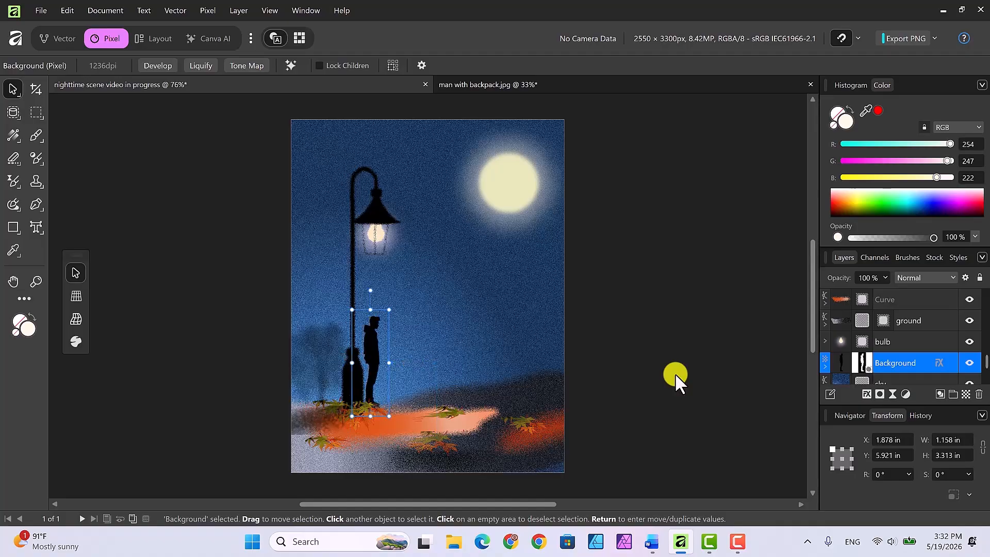
key(Left)
key(Left)
key(Left)
key(Left)
key(Left)
key(Left)
key(Left)
key(Left)
key(Left)
key(Left)
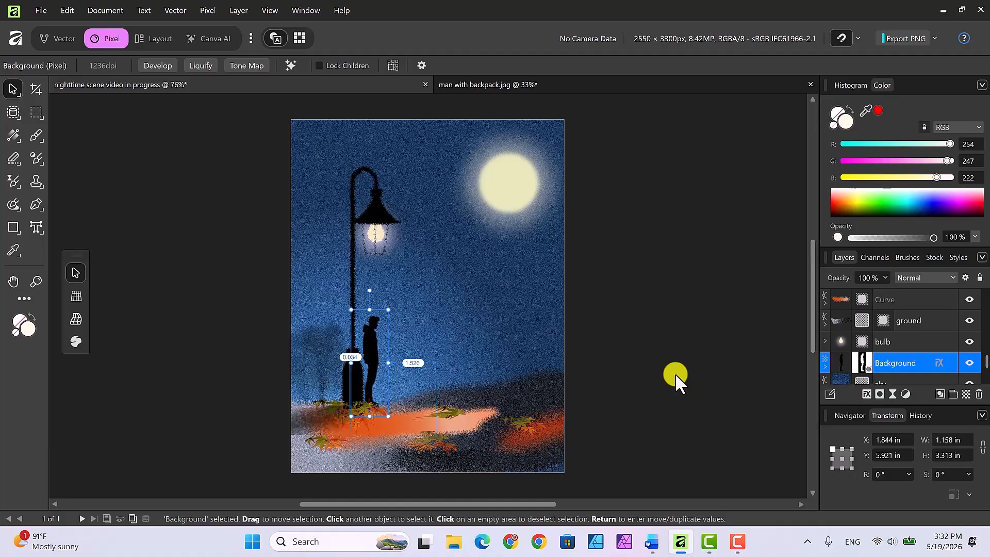
key(Left)
key(Left)
key(Left)
key(Left)
key(Left)
key(Left)
key(Left)
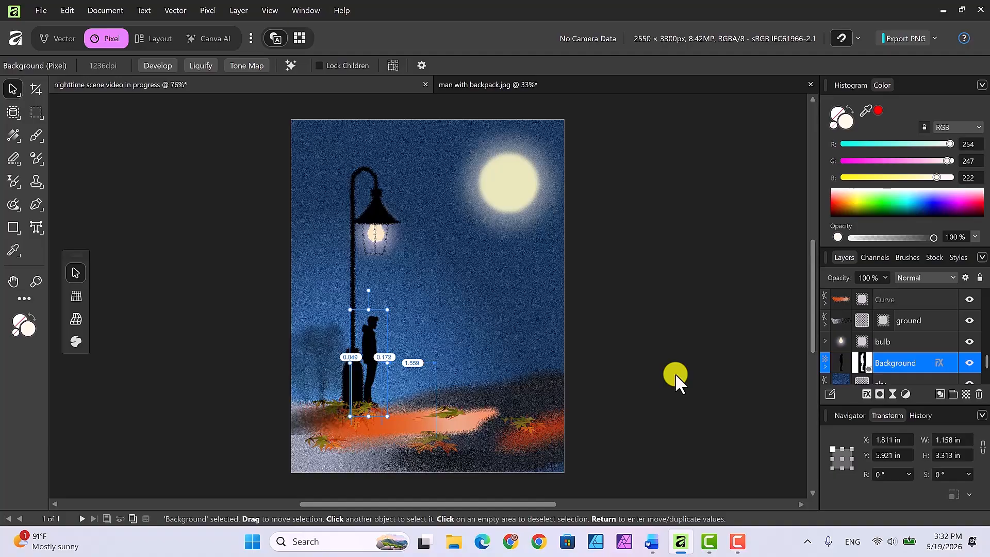
click(667, 348)
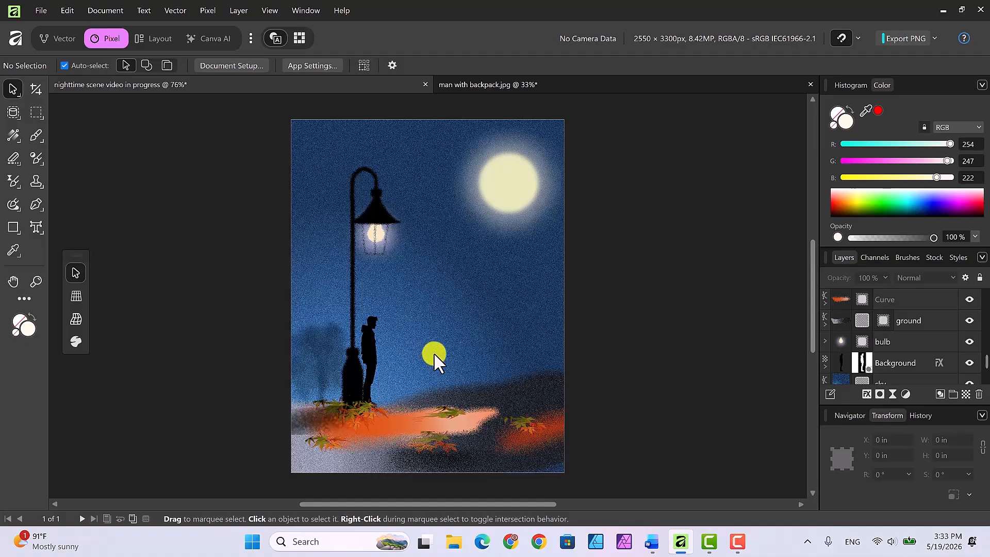
Scale down the leaves at the ground's lower left, lower middle and right edge, making the right one about 0.71 × 0.66 in.
click(323, 438)
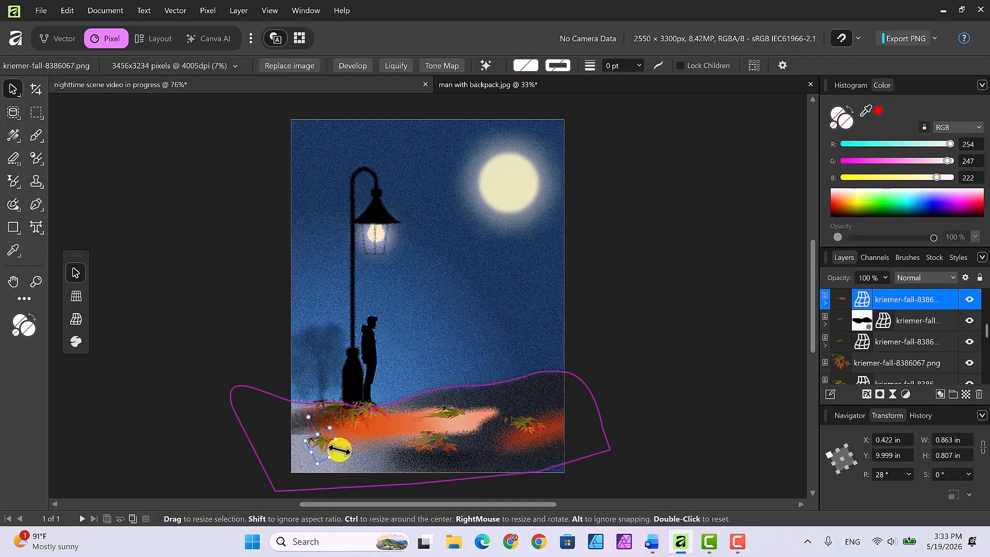
drag(339, 451, 331, 448)
click(424, 443)
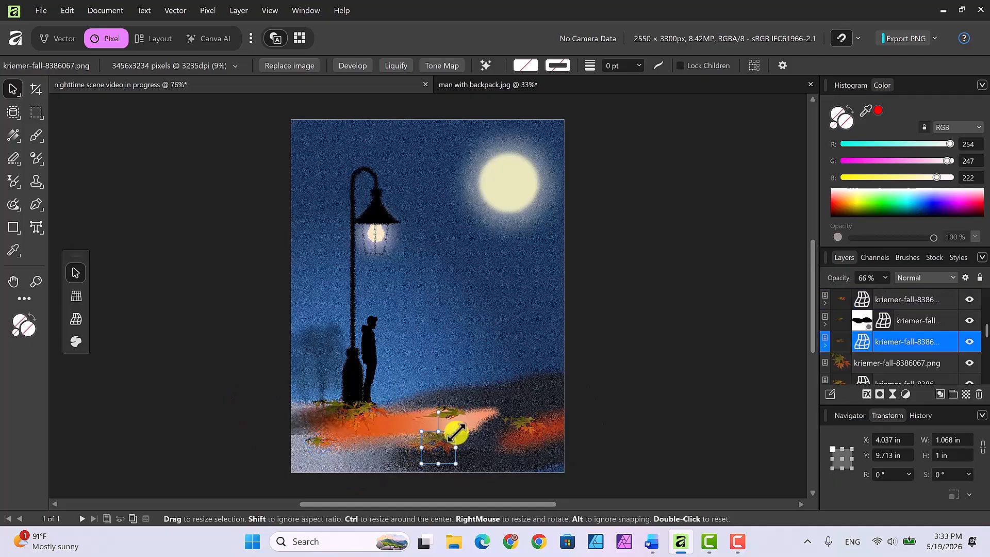
drag(456, 433, 431, 437)
click(525, 421)
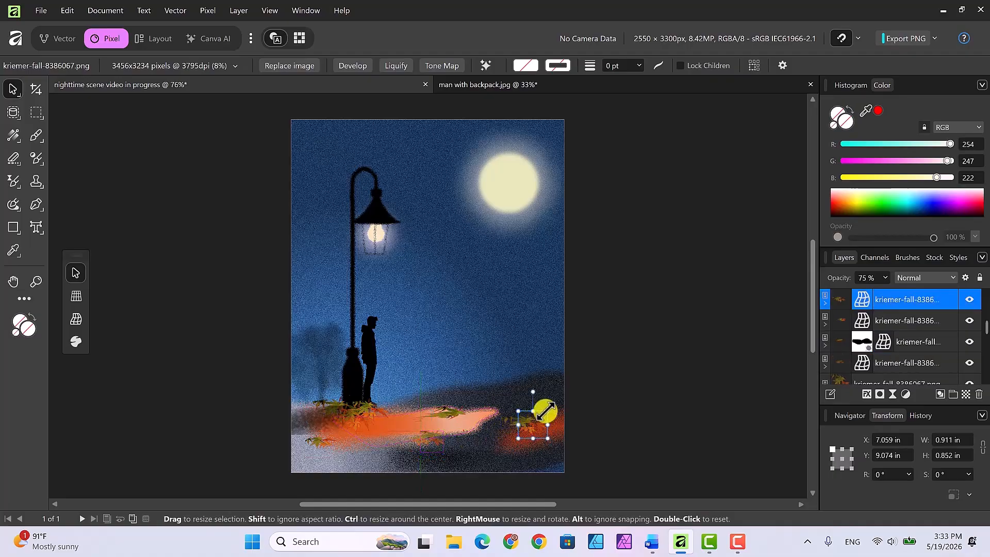
drag(546, 411, 538, 415)
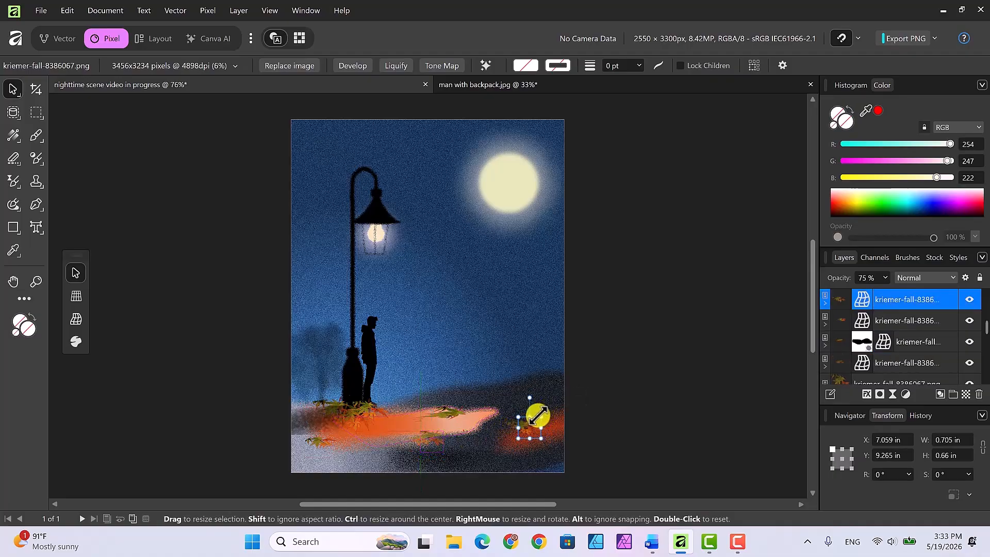
Scale the leaves at the man's feet down to about 0.75 × 0.70 in and shift them slightly right and up.
click(354, 410)
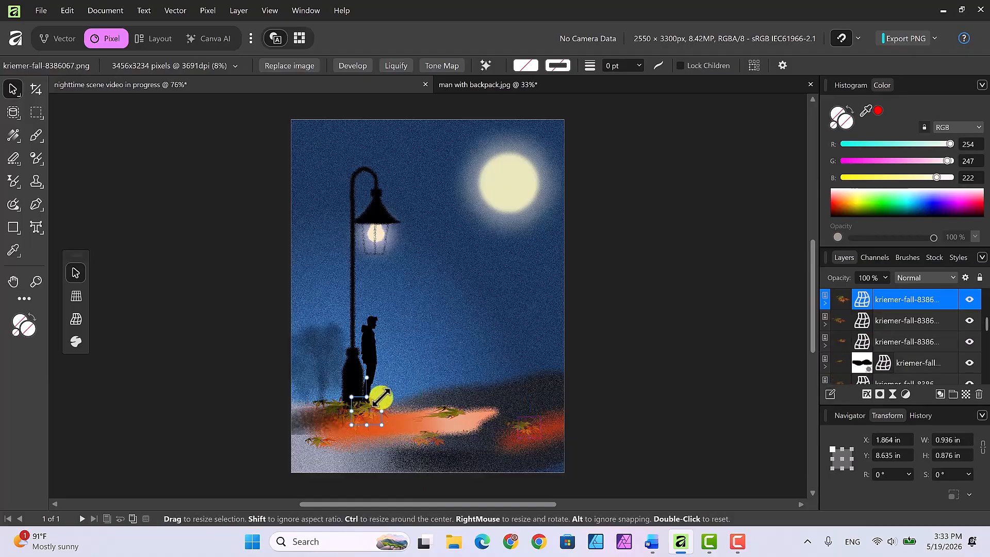
drag(381, 398, 375, 402)
click(644, 401)
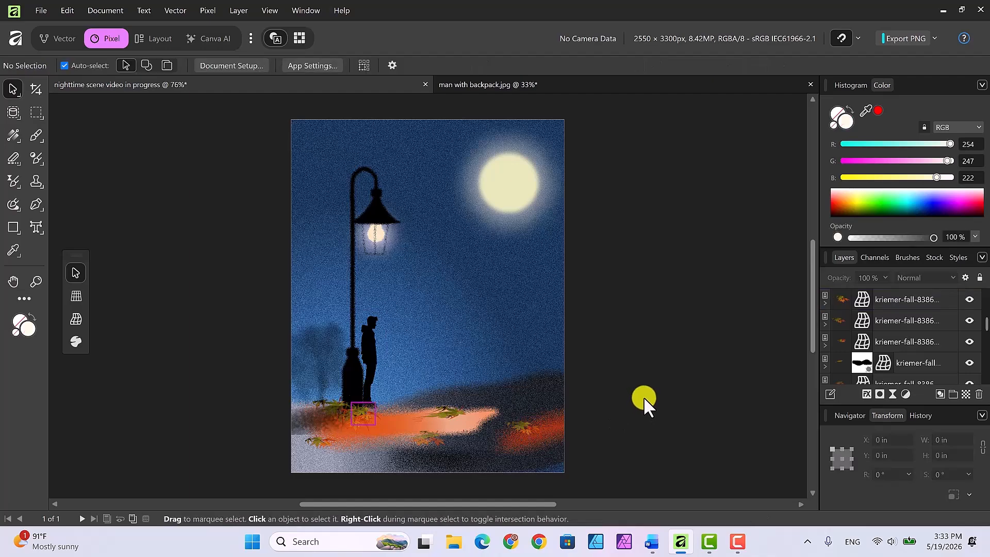
click(356, 412)
drag(359, 408, 362, 403)
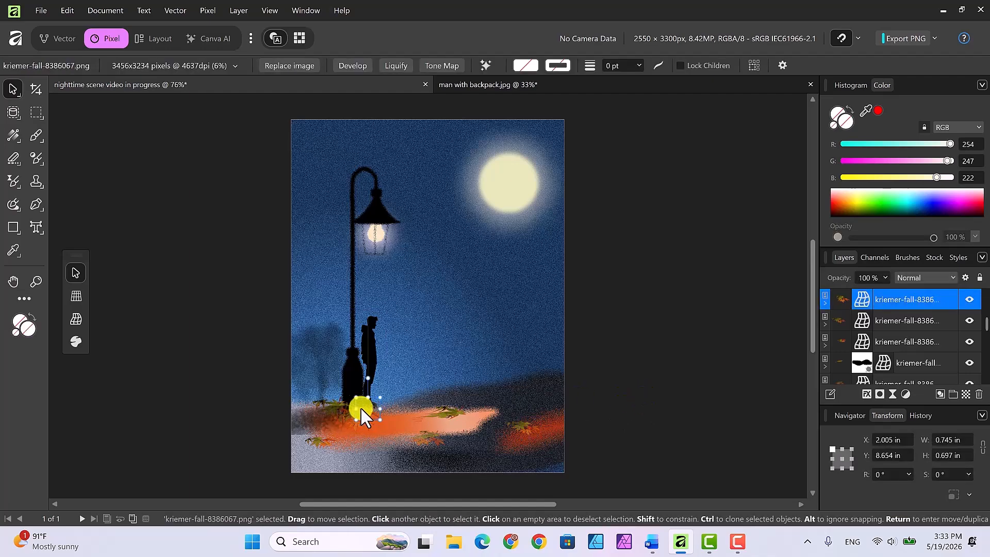
click(635, 394)
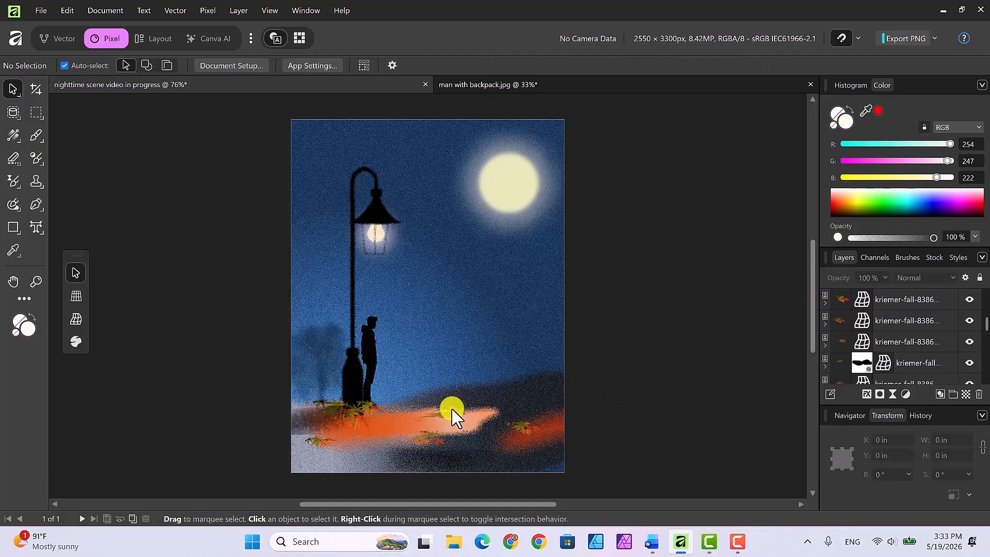
Scale the leaf on the lit path down to about 0.70 × 0.65 in and place a duplicate just left of and below it.
click(450, 413)
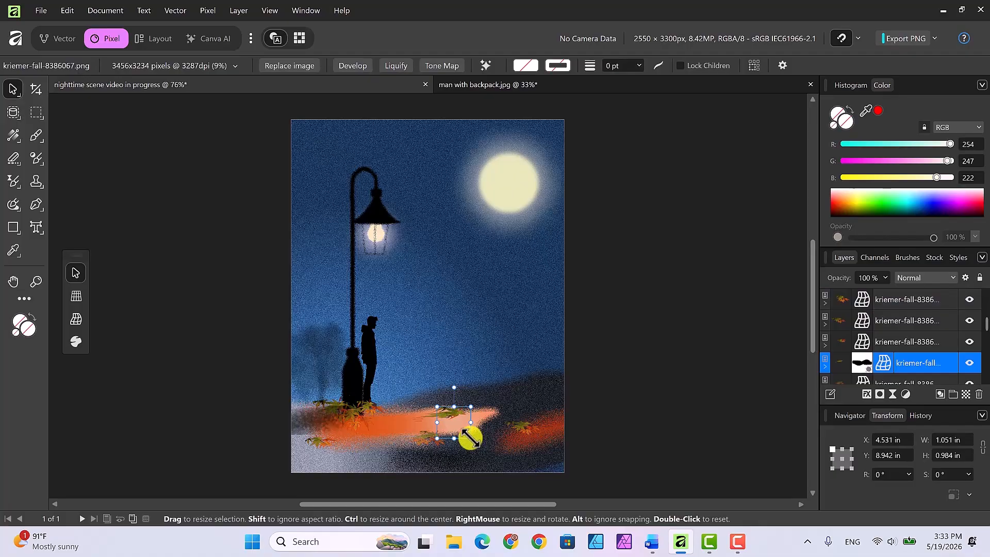
drag(471, 437, 463, 432)
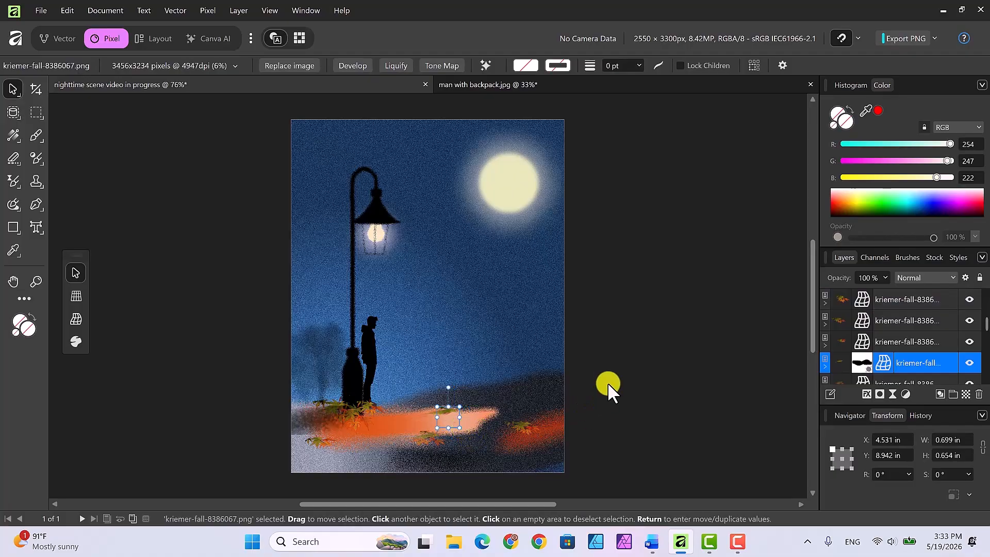
click(611, 384)
click(447, 416)
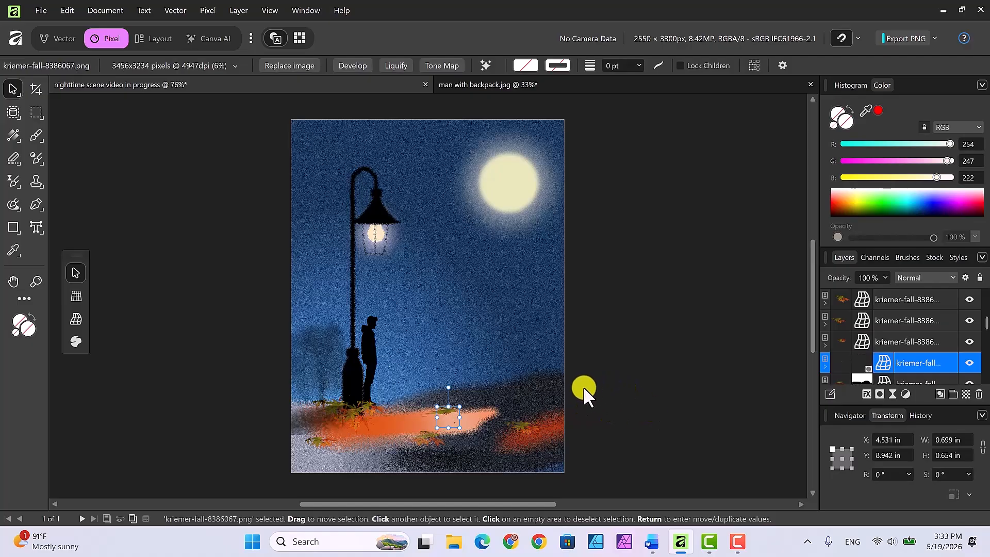
drag(447, 415, 428, 422)
click(640, 386)
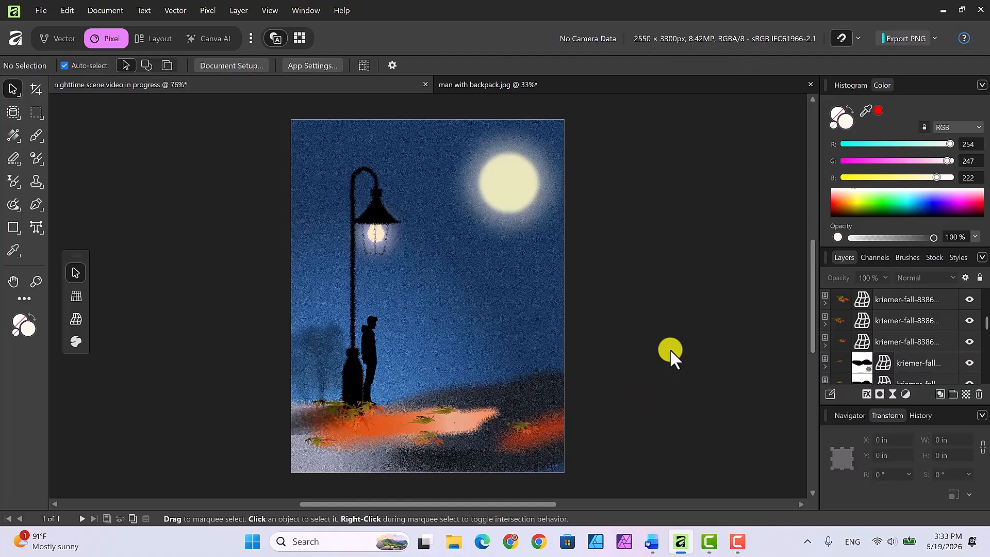
Enlarge the man's silhouette beside the lamp post to about 1.20 × 3.42 in and deselect it.
click(367, 341)
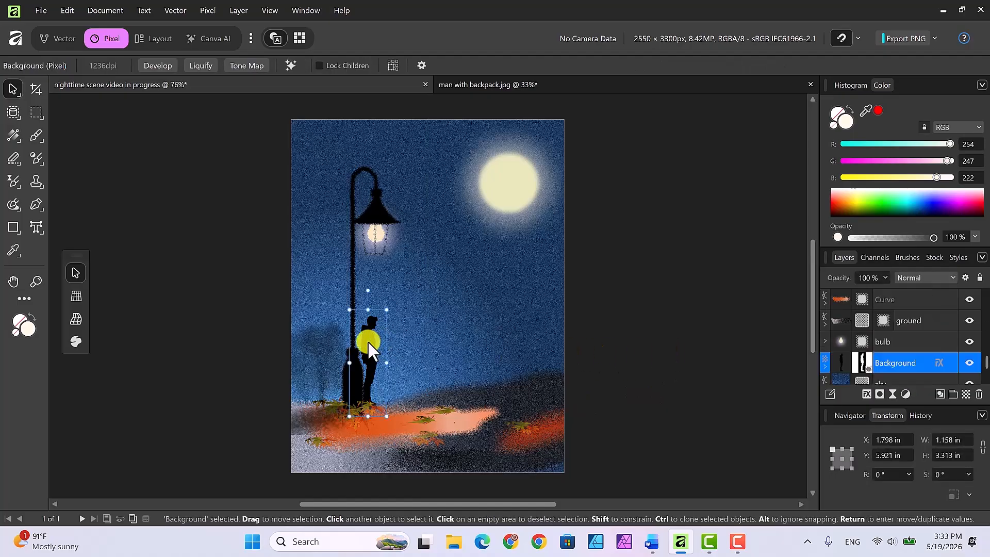
drag(384, 310, 388, 305)
click(625, 353)
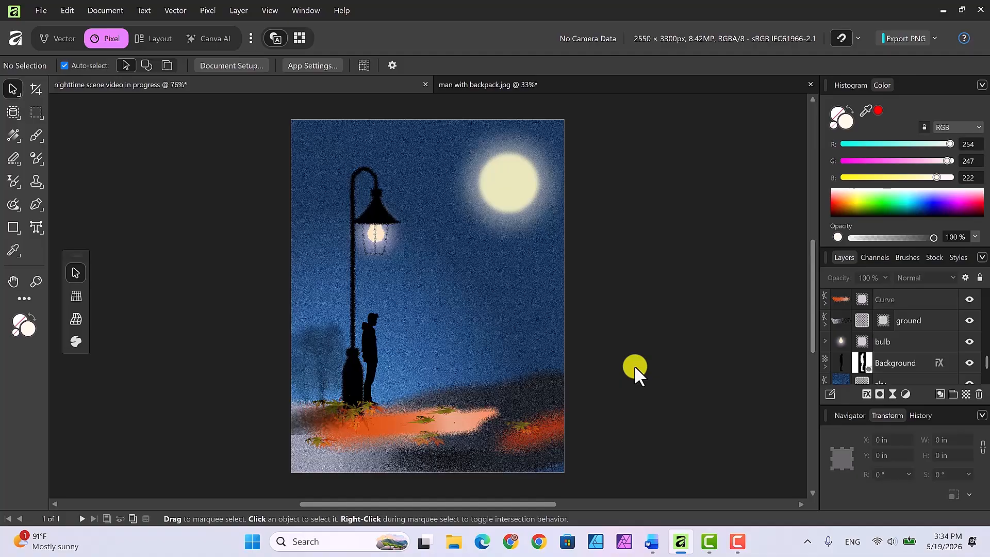
Add a live Diffuse filter with 2% intensity to the silhouette's Background layer.
click(371, 334)
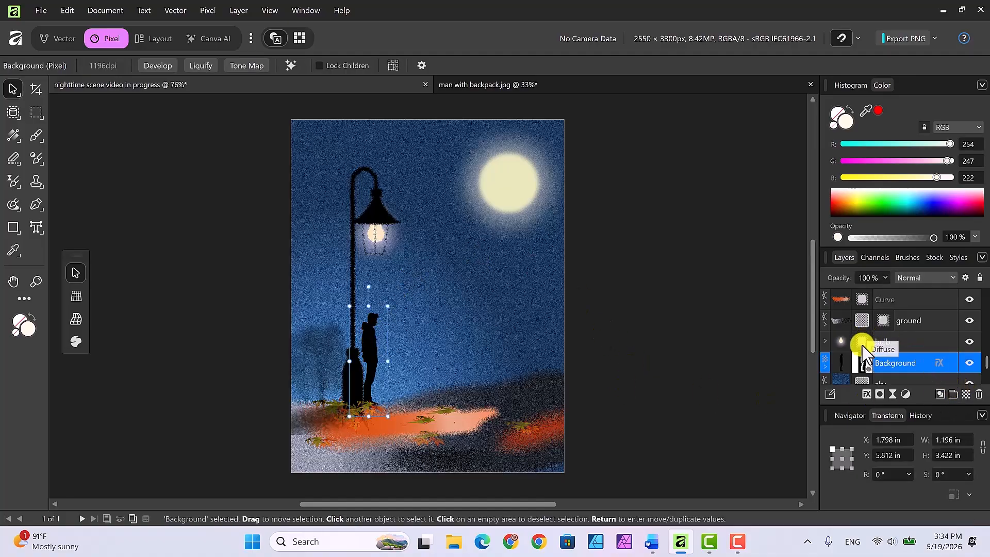
click(891, 391)
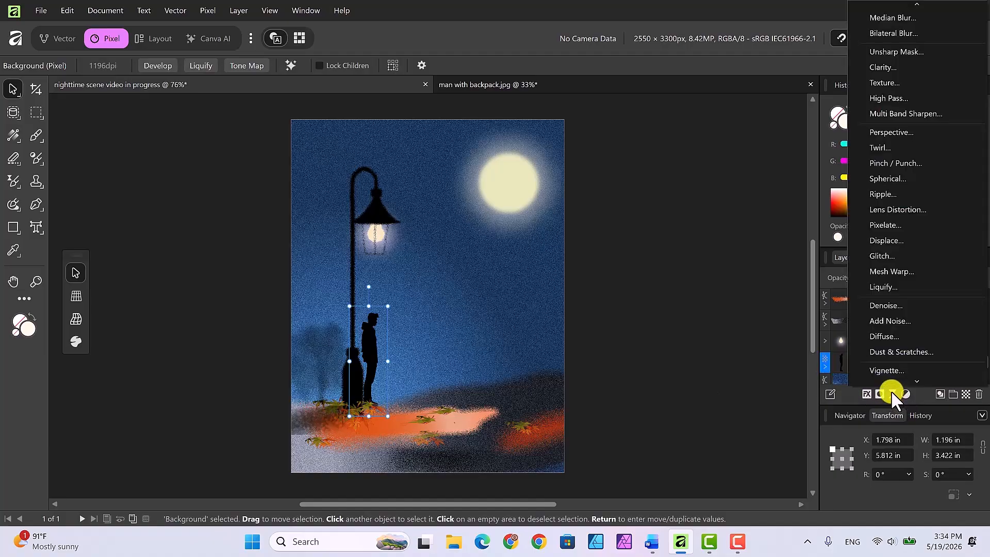
click(885, 339)
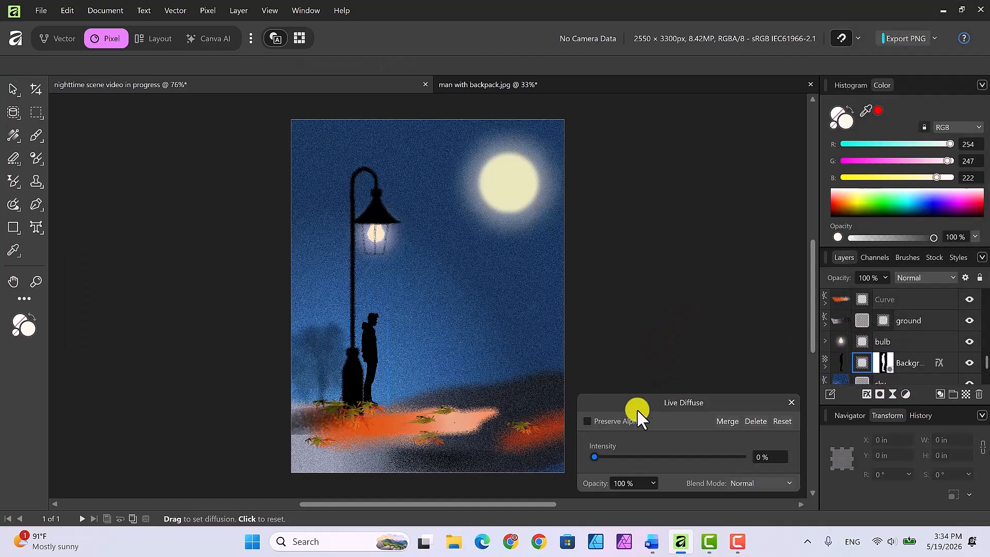
click(757, 456)
text(2)
key(Return)
click(789, 401)
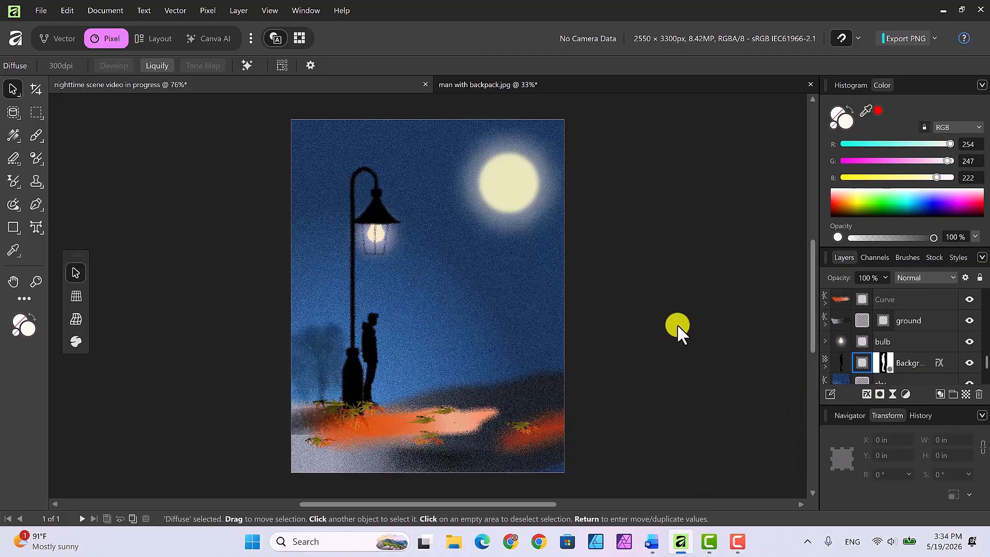